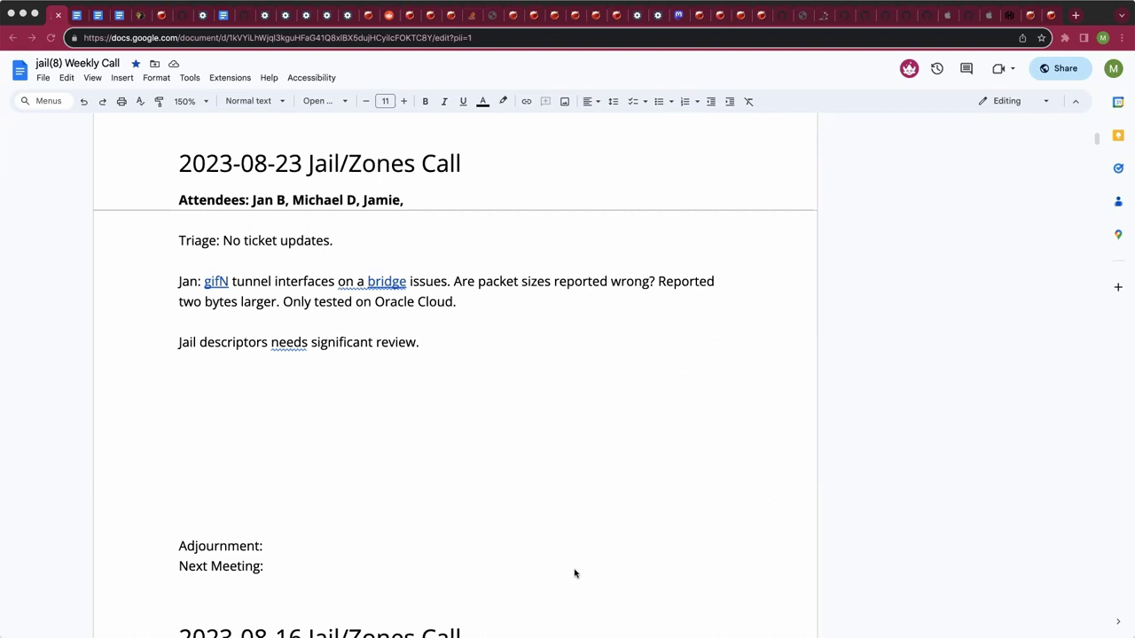
Insert 'Review' before 'needs' in the jail descriptors line and start a new attendee note with 'Capsicum:'.
left_click(348, 366)
left_click(308, 342)
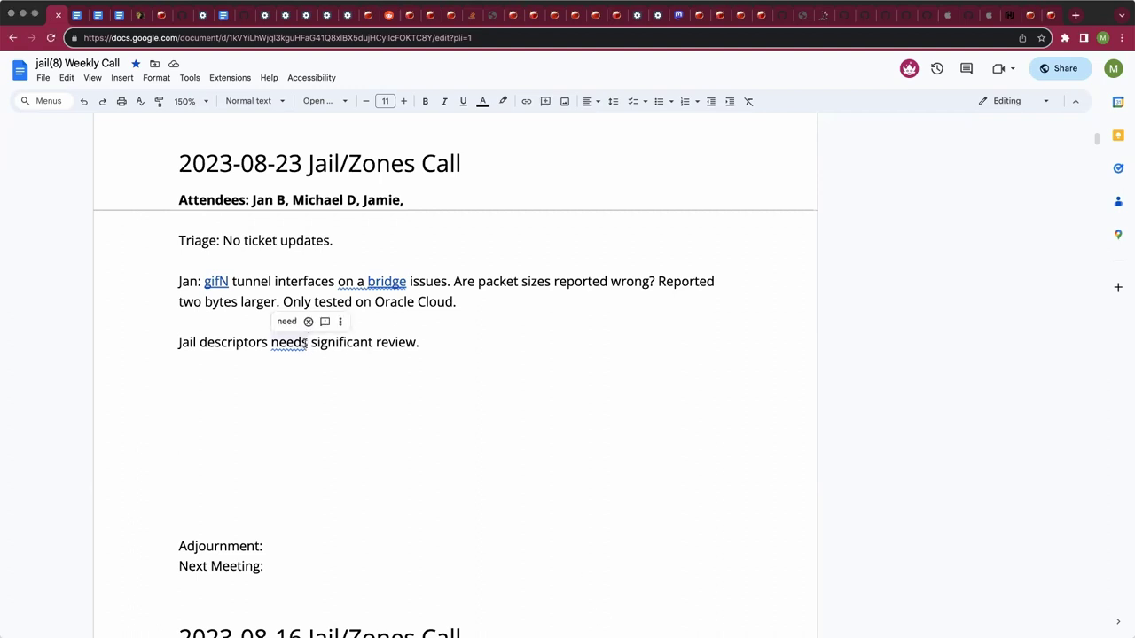
left_click(270, 342)
type("Review")
left_click(179, 382)
type("Jan: ")
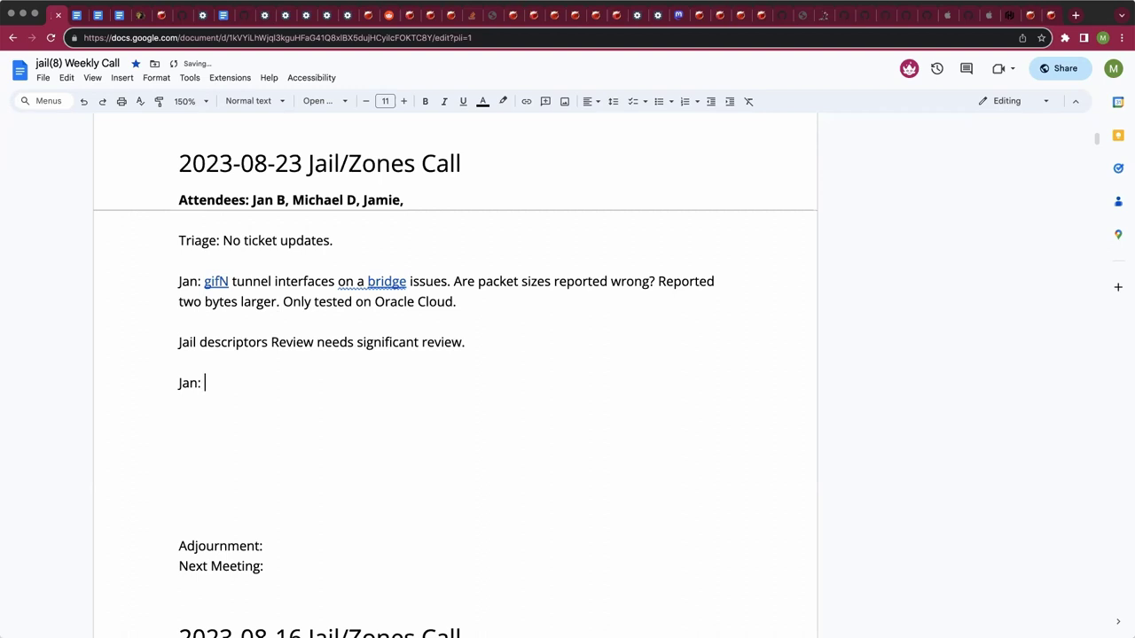
type("Capsicum:")
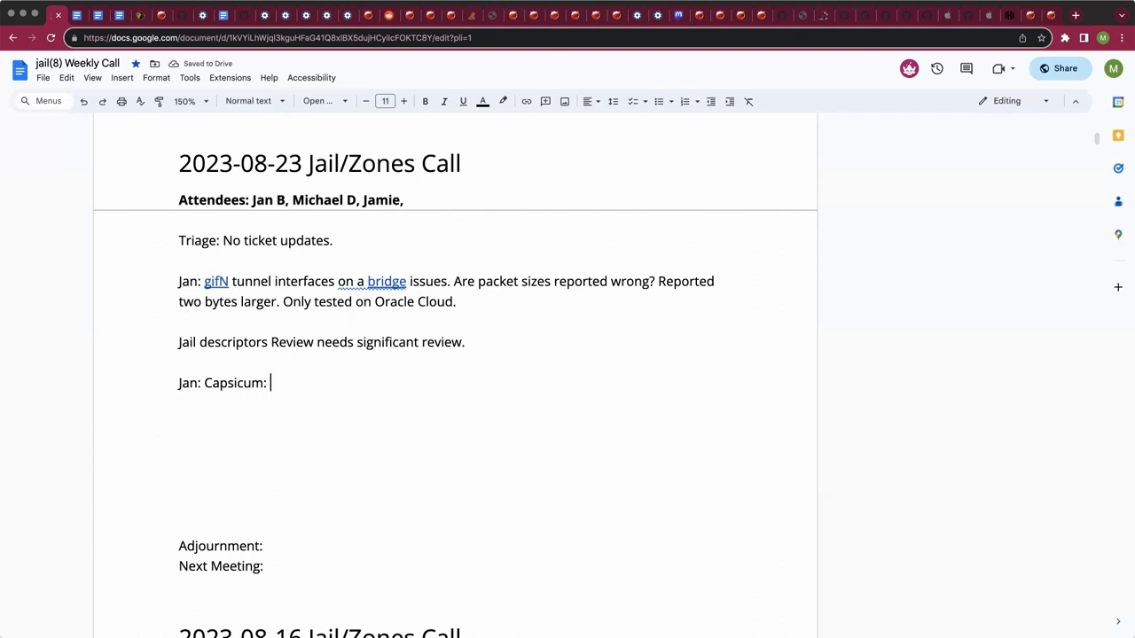
Write that a dynamically-linked host binary was executed in a jail, with environment variables set and chain loading.
type("Tried to execute a dynamically-linked binary on the host in a jail.")
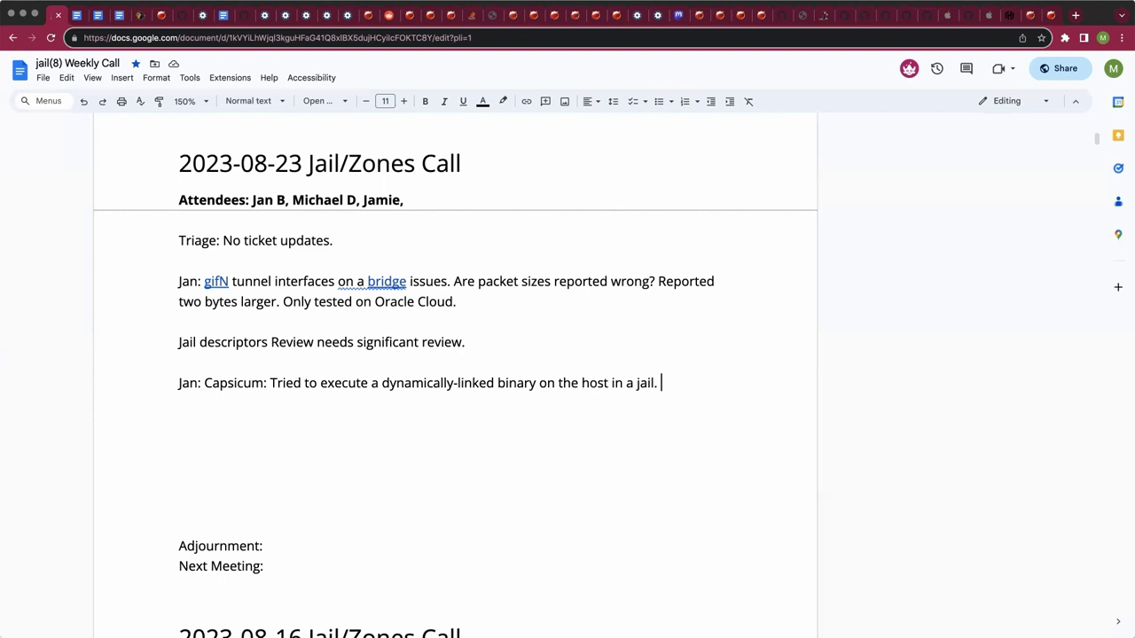
type("Set up environ")
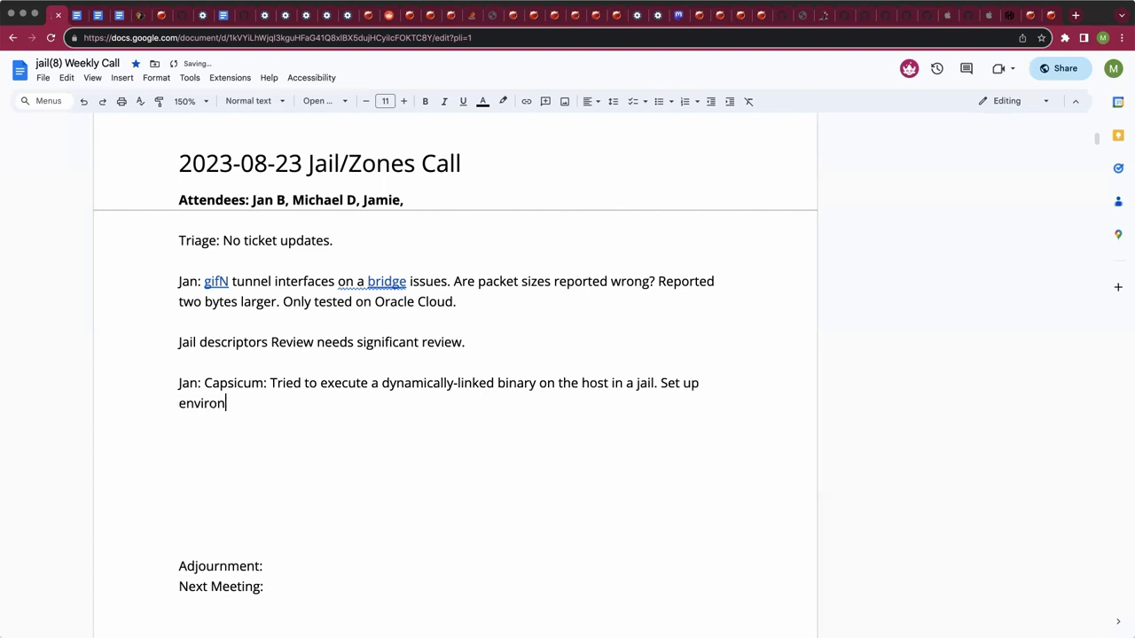
type("ment vairables,")
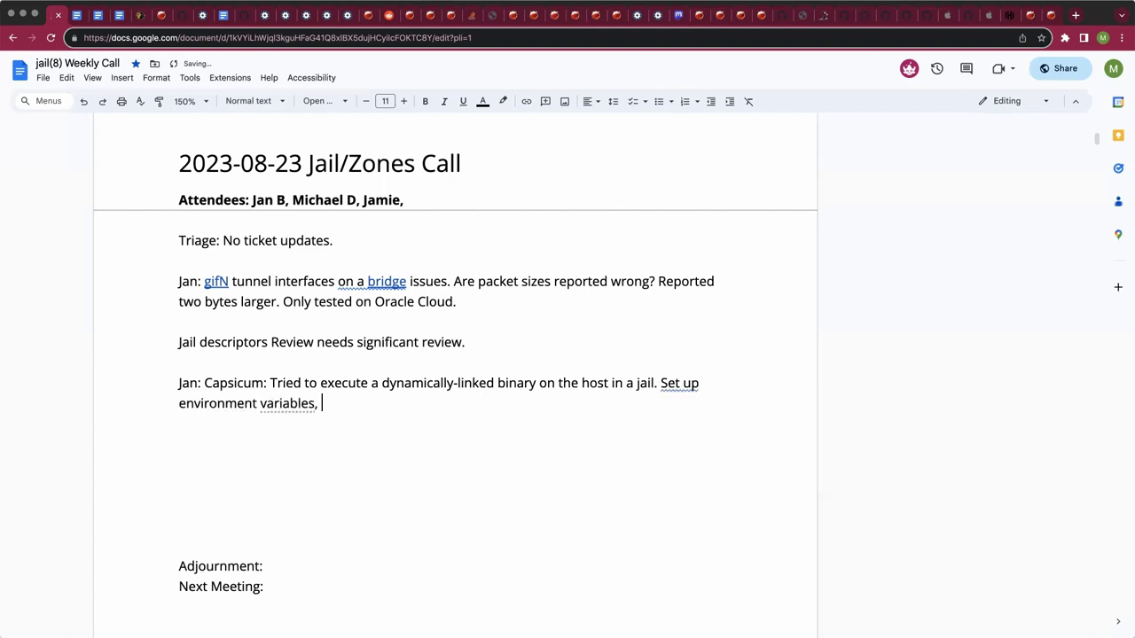
key("BackSpace")
type("and run")
key("BackSpace")
key("BackSpace")
key("BackSpace")
type("chain load th")
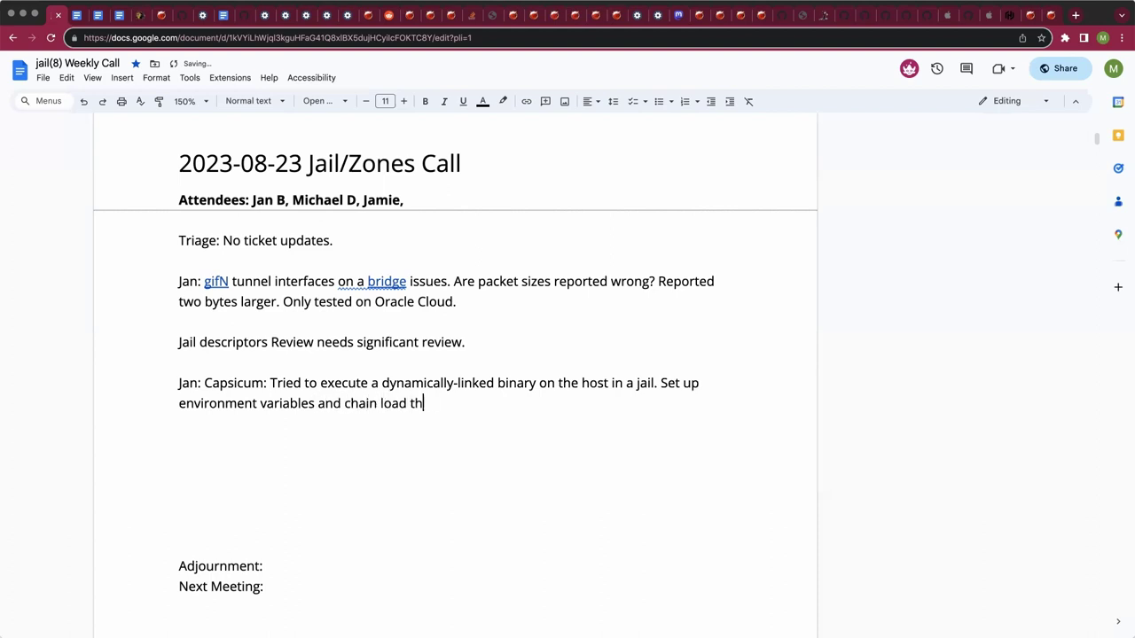
type("e binary with fea")
key("BackSpace")
key("BackSpace")
type("exv")
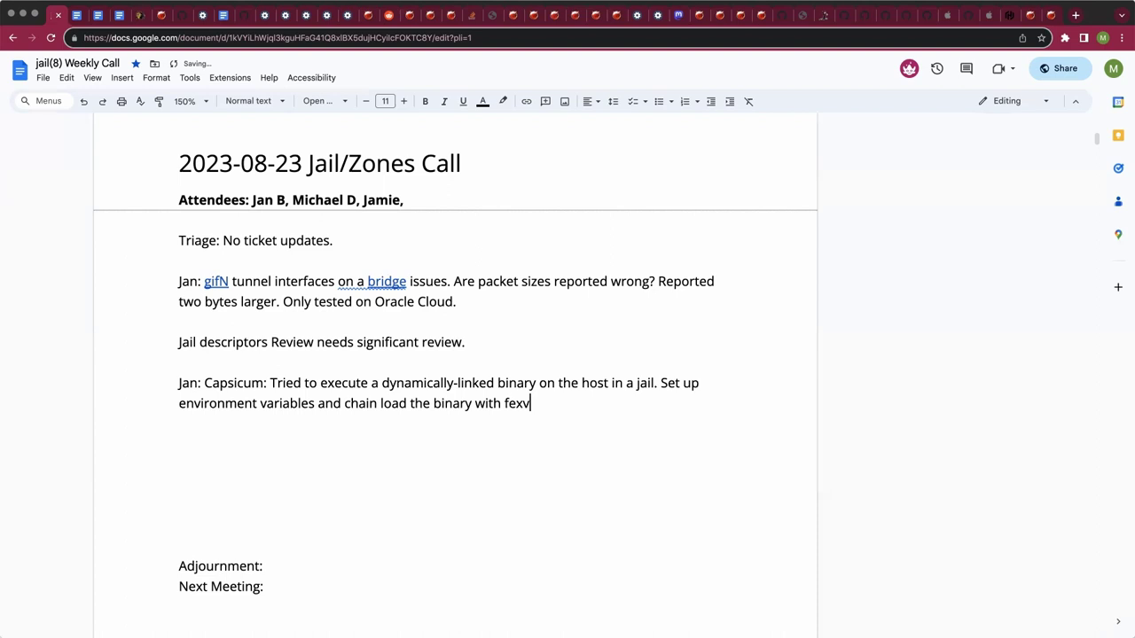
key("BackSpace")
key("BackSpace")
key("BackSpace")
key("BackSpace")
type(".")
Insert 'fexec' as the chain-loading tool before the sentence's period.
left_click(506, 405)
type("fexec")
key("End")
type("s")
key("BackSpace")
Add 'The jail system call refuses to use a directory via file descriptor. Has a workaround.'.
type("The jail ")
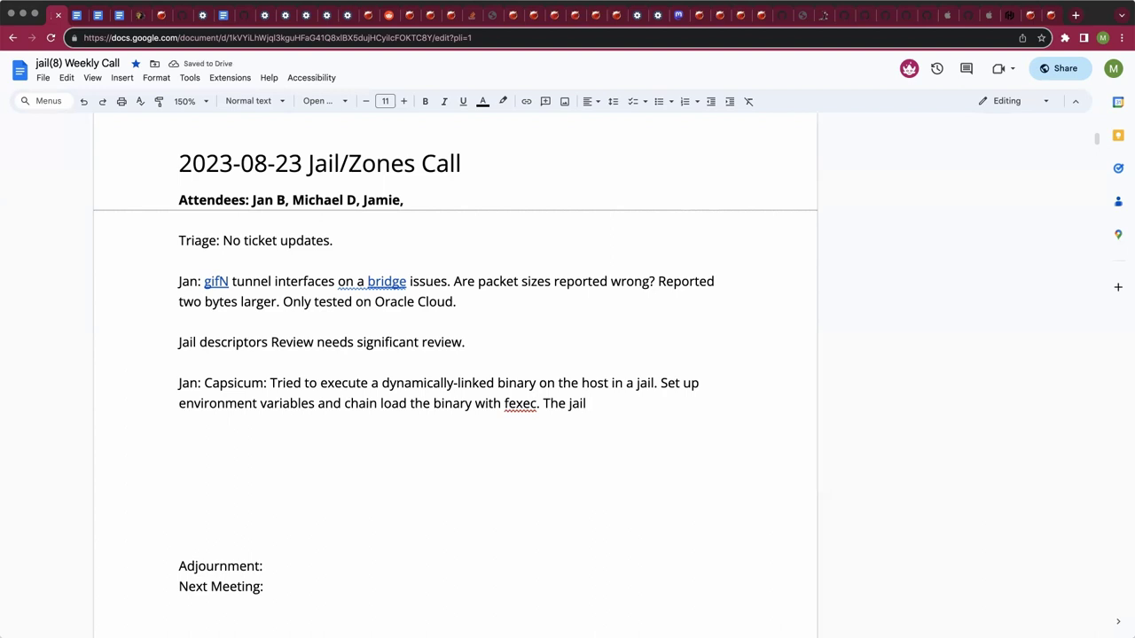
type("system calls")
key("BackSpace")
key("BackSpace")
type("refuses to ")
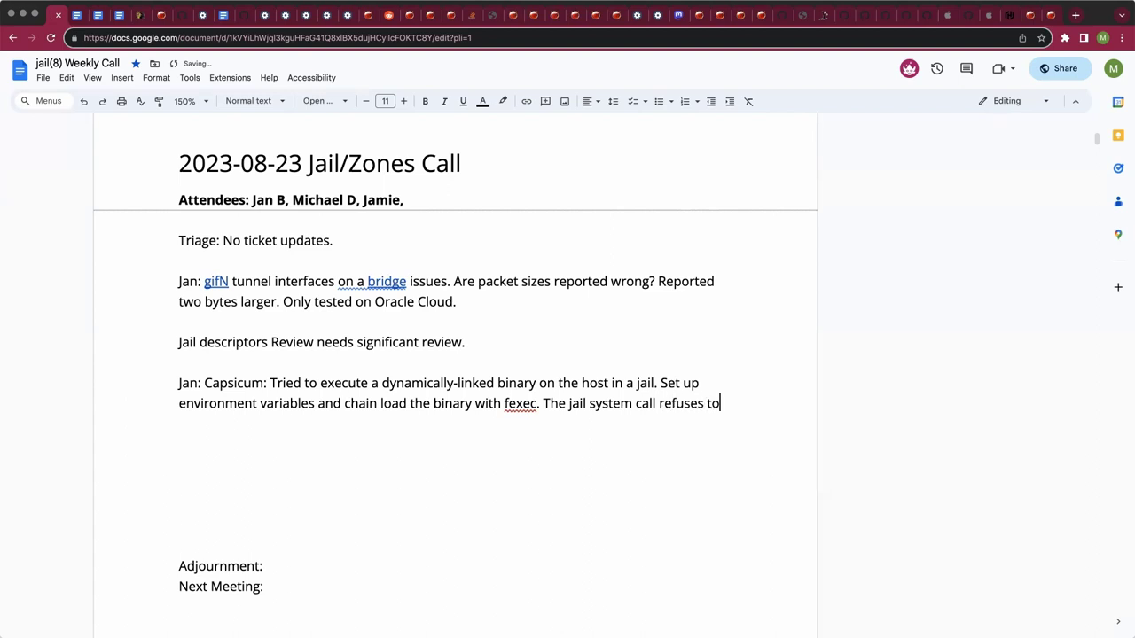
type("a")
key("BackSpace")
type("ues a")
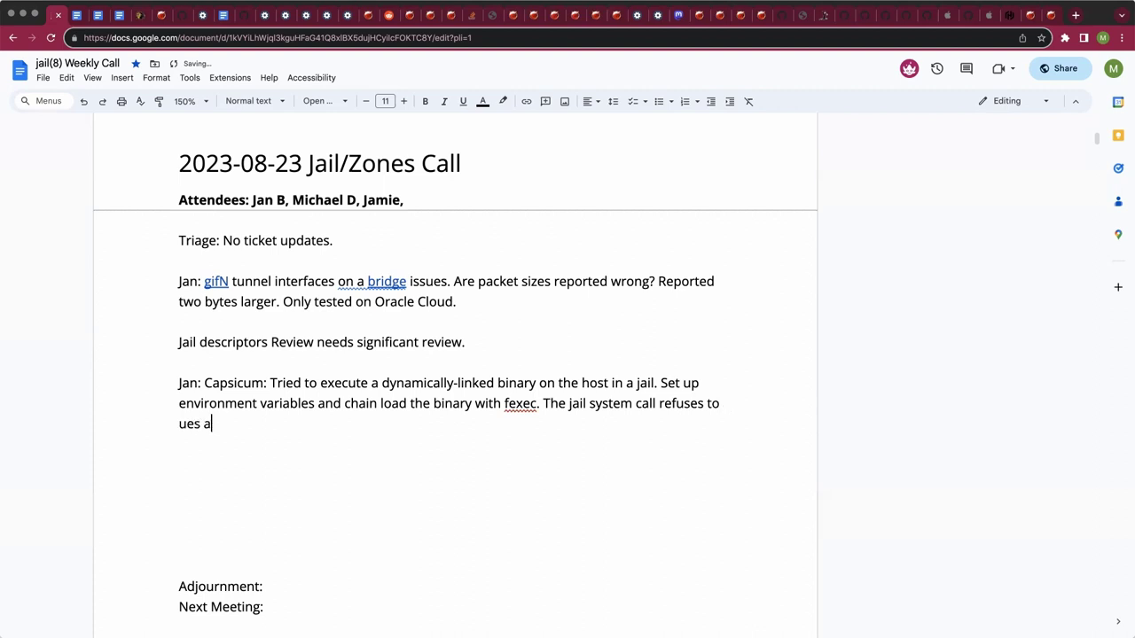
key("BackSpace")
key("BackSpace")
key("BackSpace")
key("BackSpace")
type("se a directory via file descriptor ")
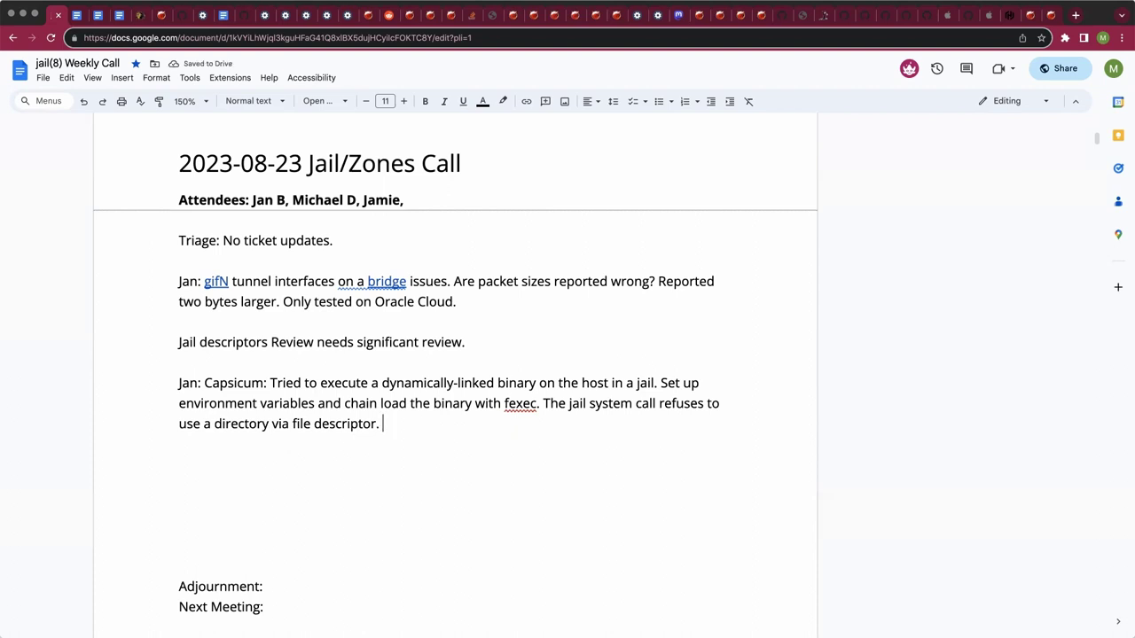
type(" Has a wor")
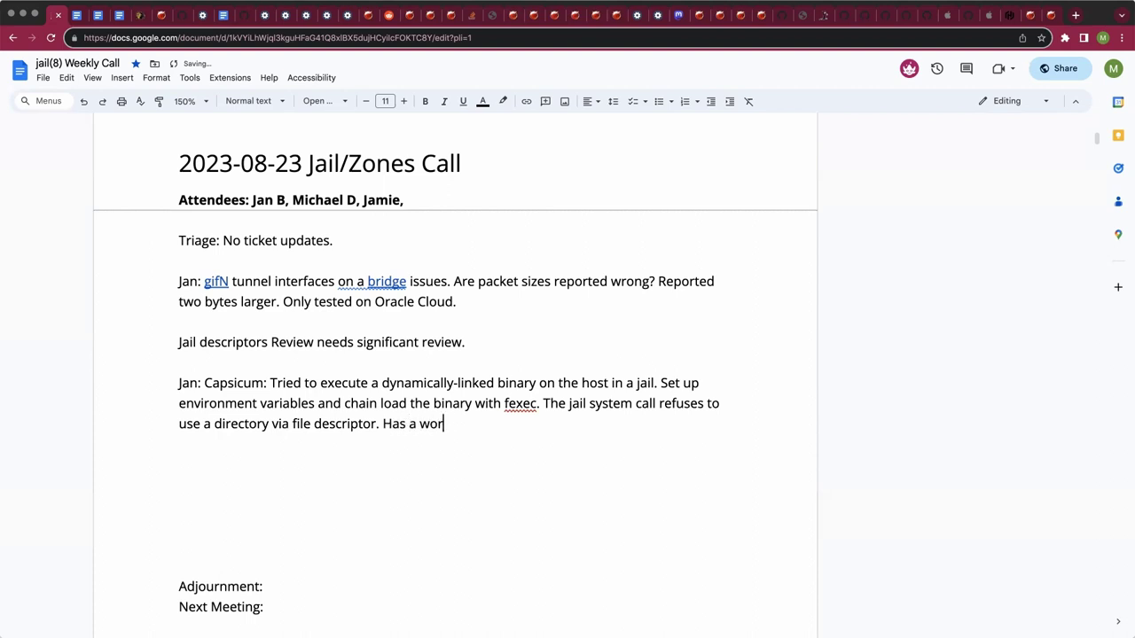
type("karound. No syscdtl")
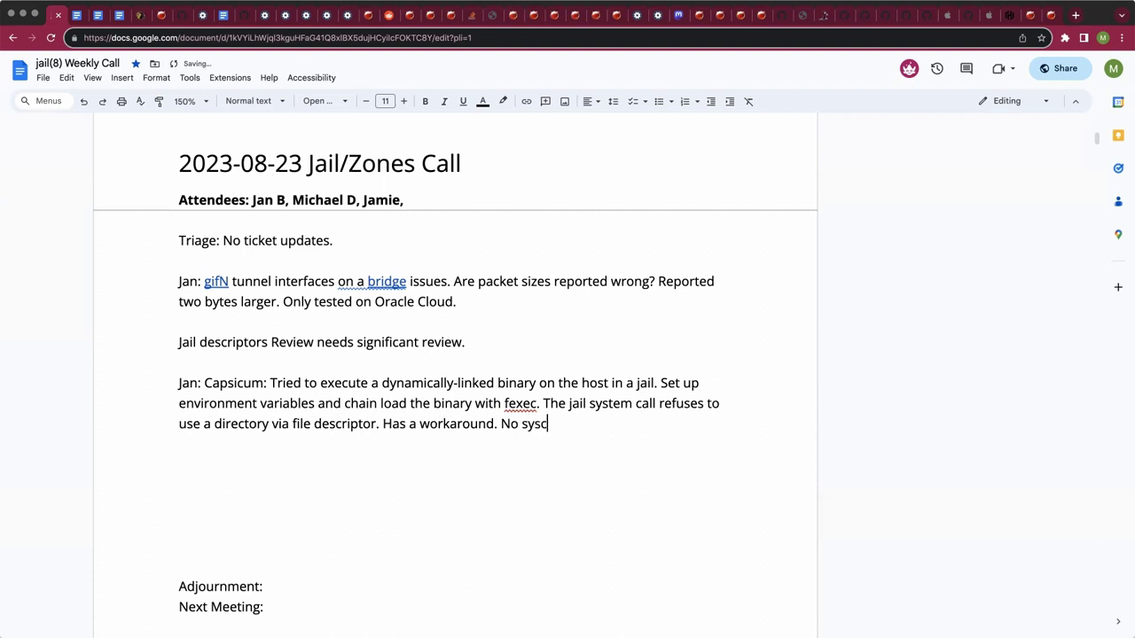
Fix the typo to complete 'No sysctl allows for this behavior.' and begin 'The only condition it puts on jail attach'.
key("BackSpace")
key("BackSpace")
key("BackSpace")
key("BackSpace")
type("tl allows for this behavior.")
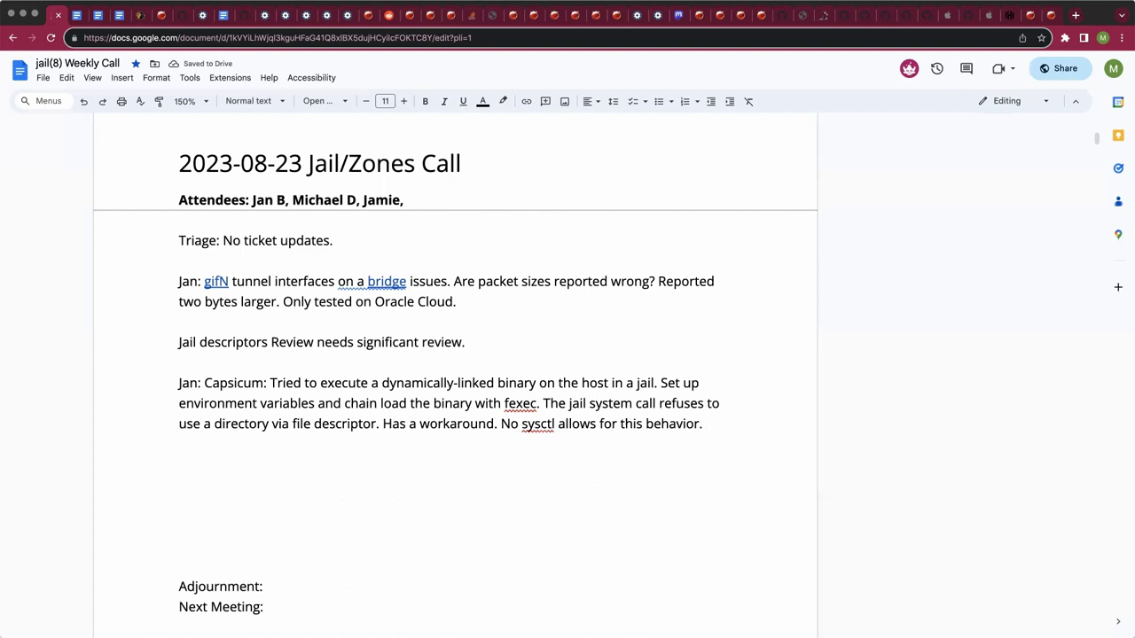
type("The only ")
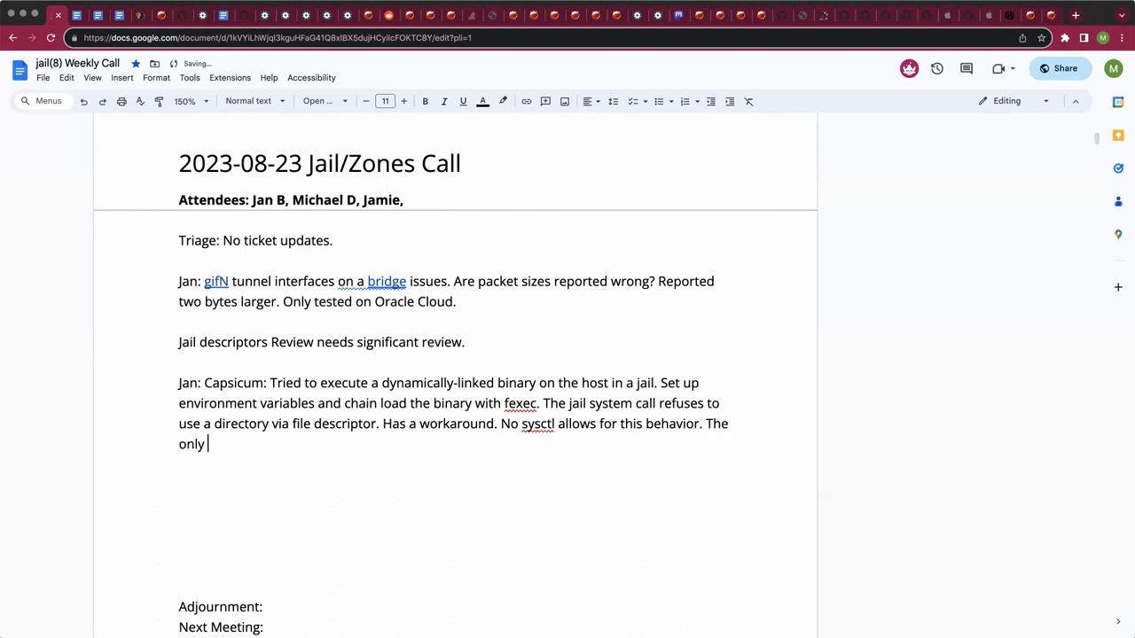
type("condition it puts ")
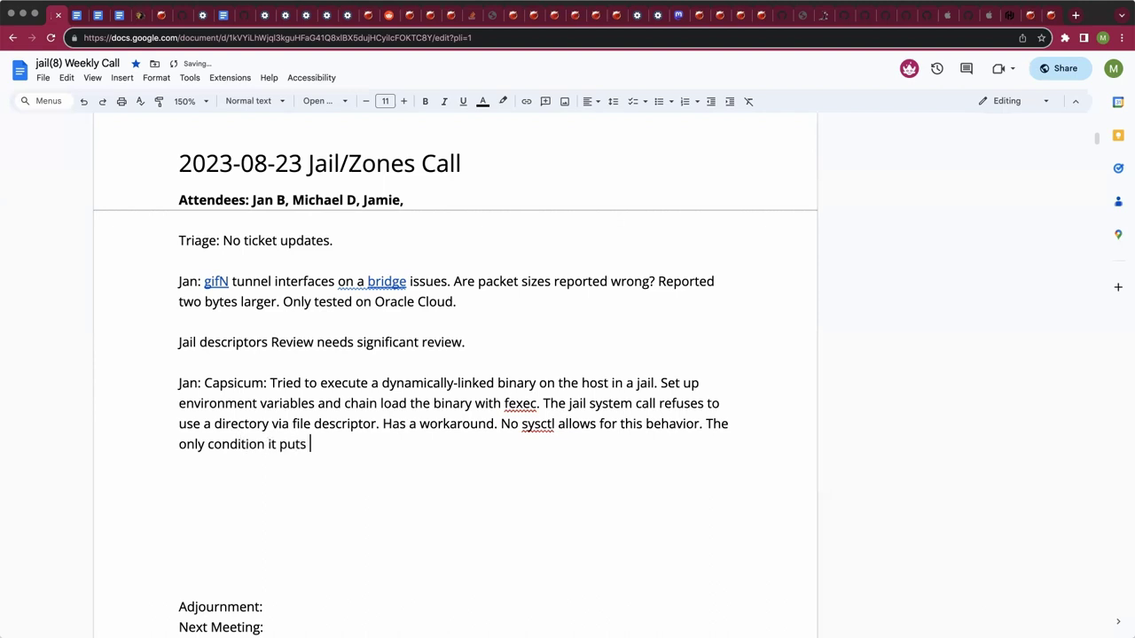
type("on jail attach")
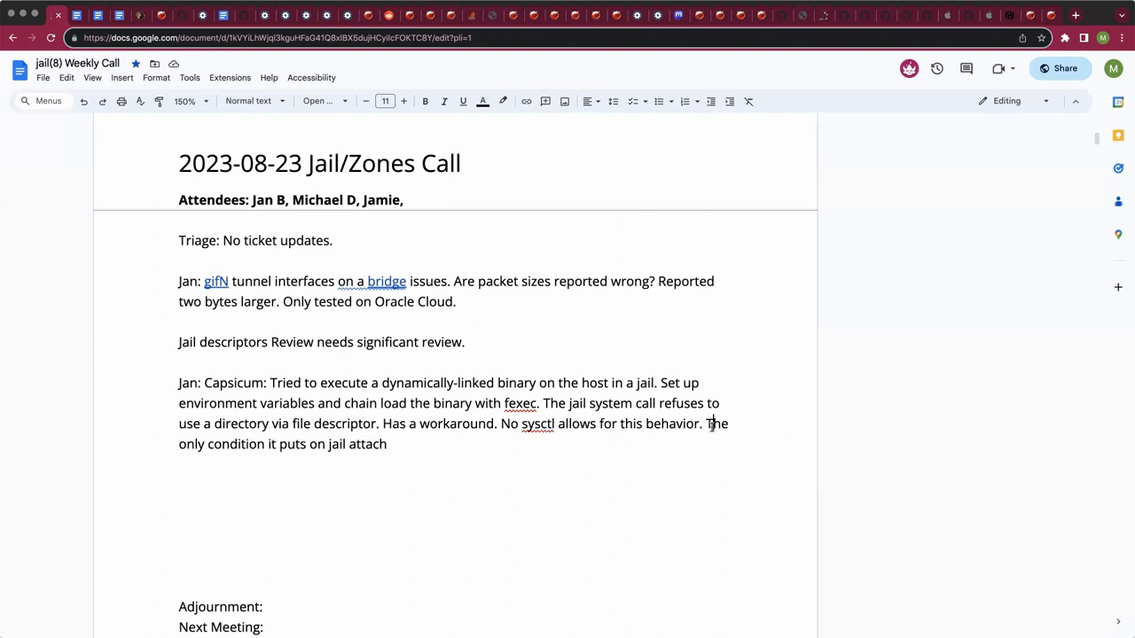
Reword the last sentence to 'That's the only condition it puts on jail attach, works like chroot?'.
left_click(711, 426)
type("hats")
key("BackSpace")
type("'s t")
key("End")
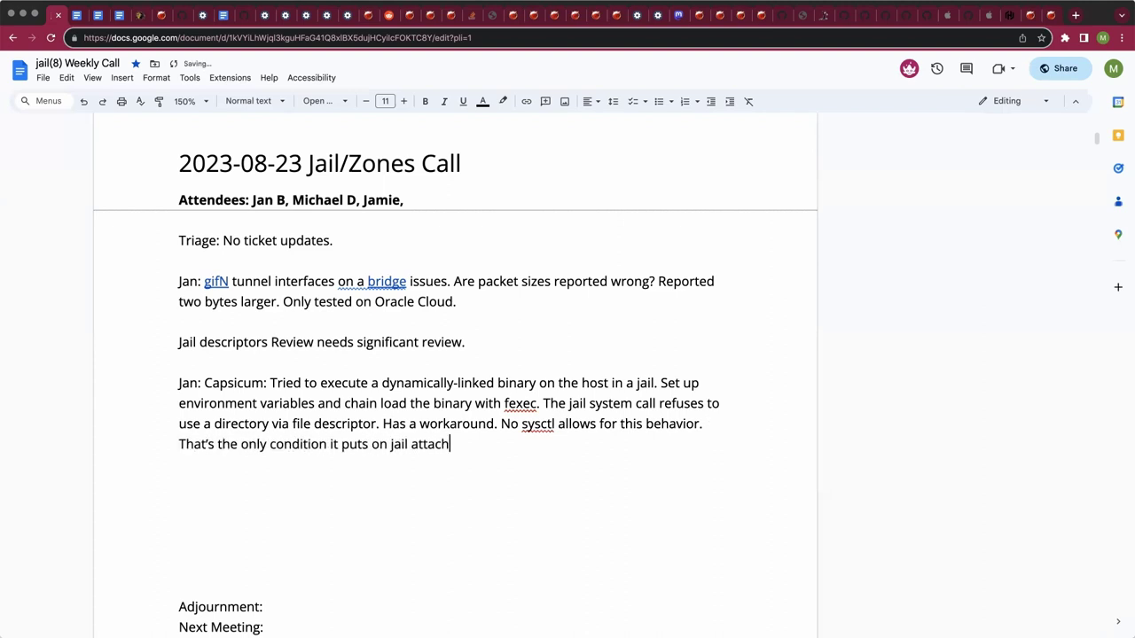
type(".")
key("BackSpace")
key("BackSpace")
type(", works like chroot?")
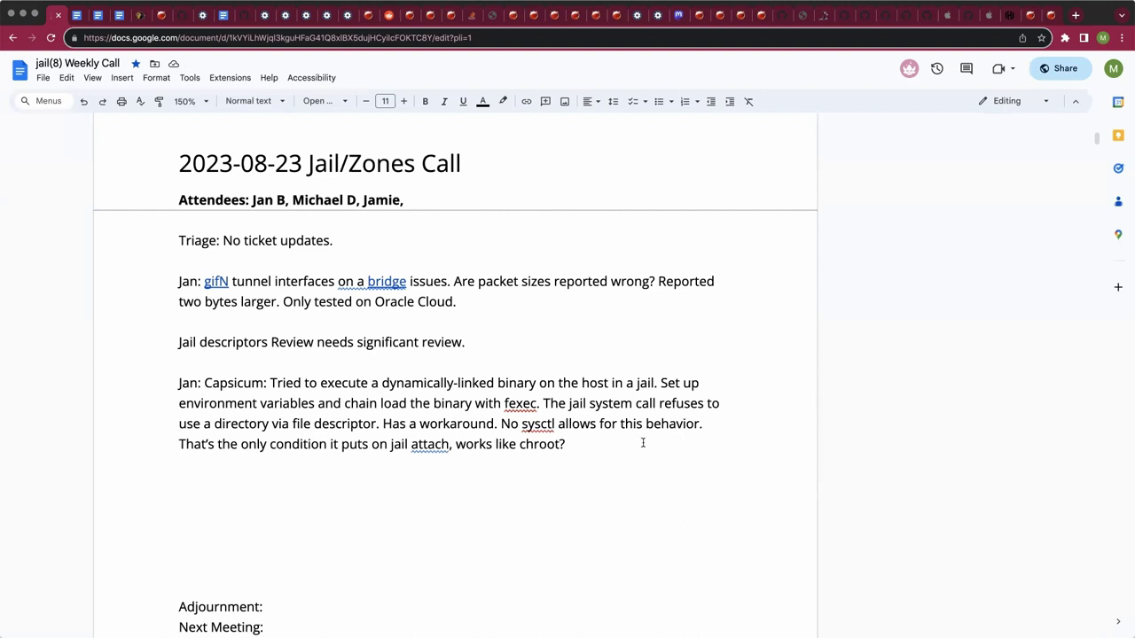
Make the sysctl sentence a question, ending it with '?'.
left_click(702, 424)
type("?")
key("Down")
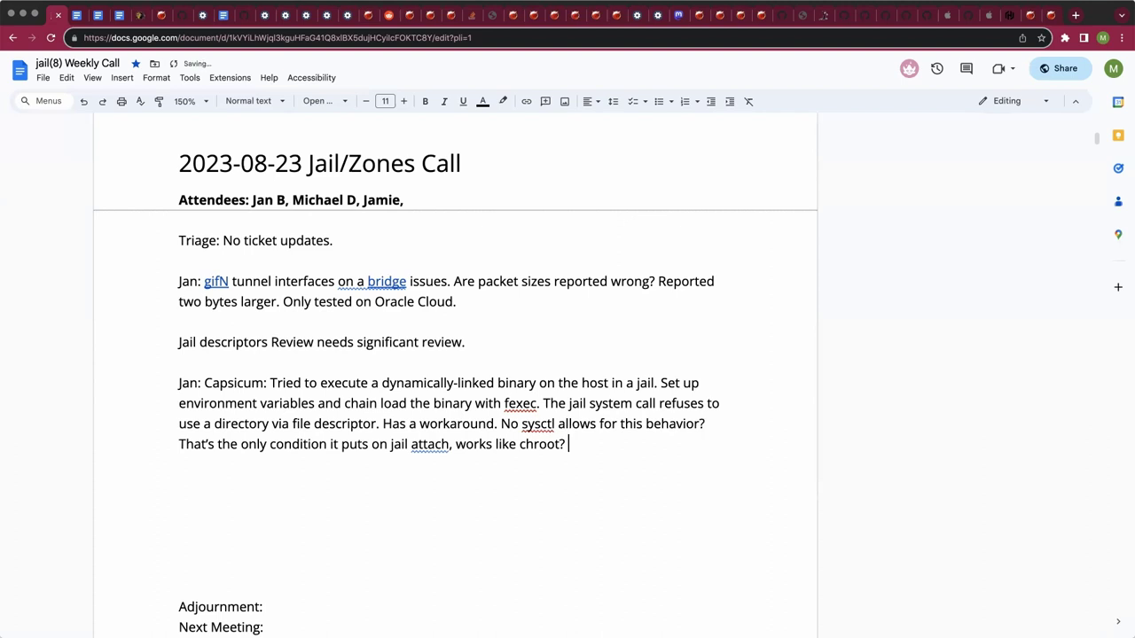